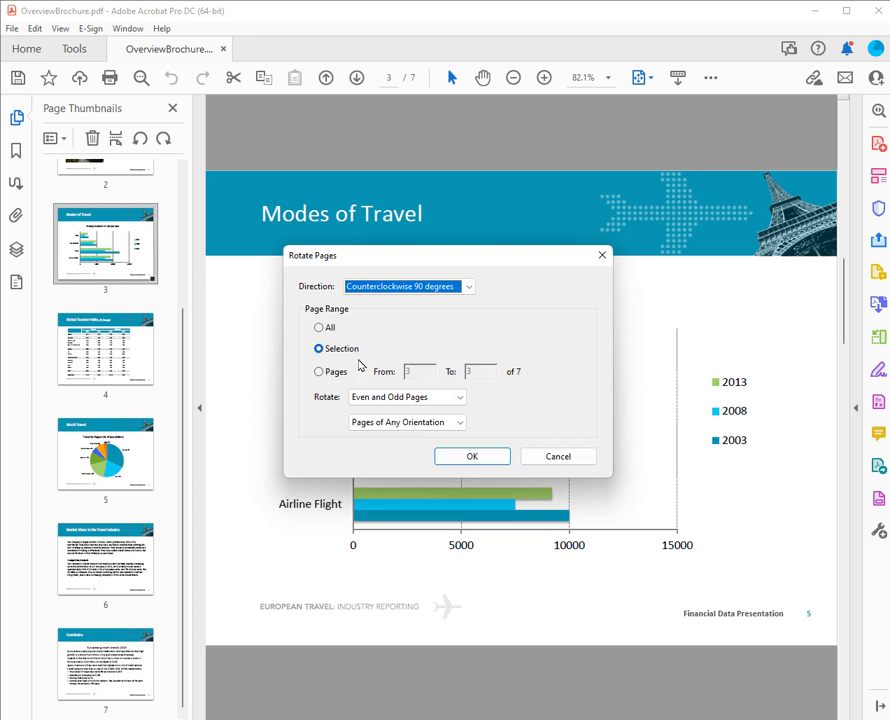
Rotate page 3 counterclockwise 90 degrees and page 5 clockwise 90 degrees.
left_click(472, 457)
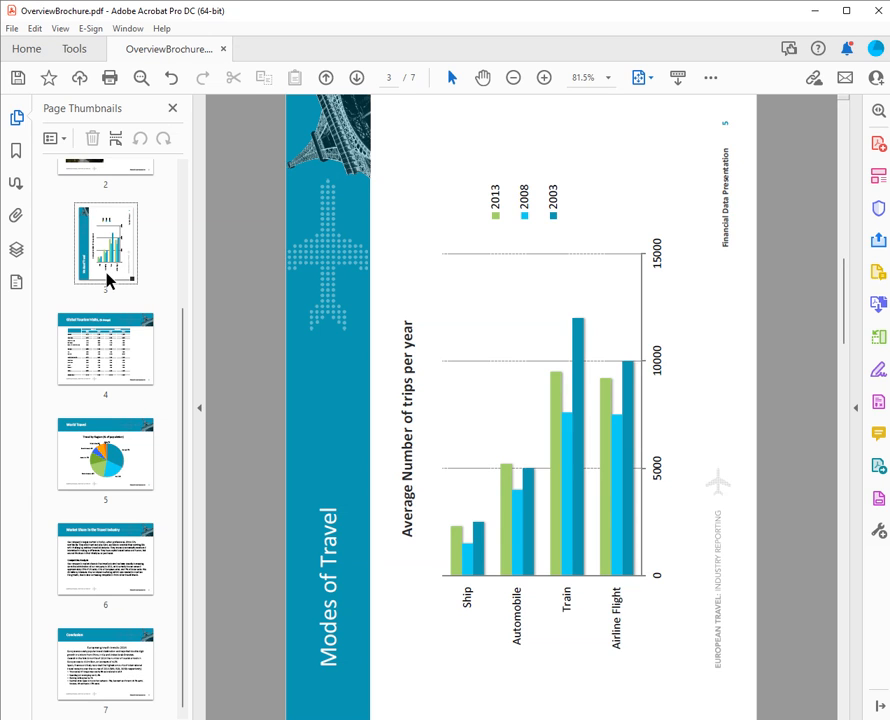
right_click(95, 474)
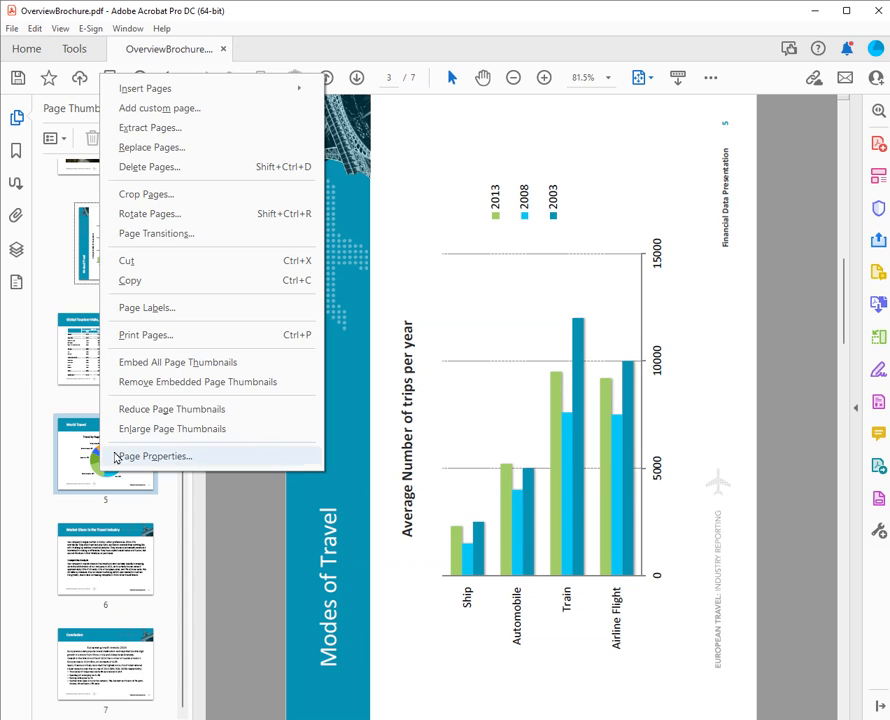
left_click(175, 215)
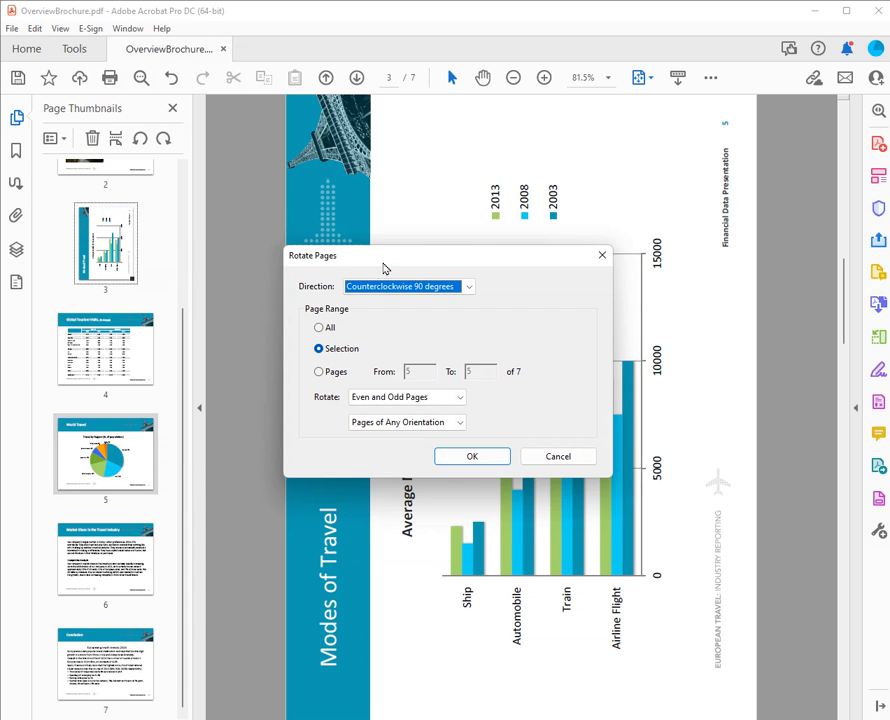
left_click(469, 287)
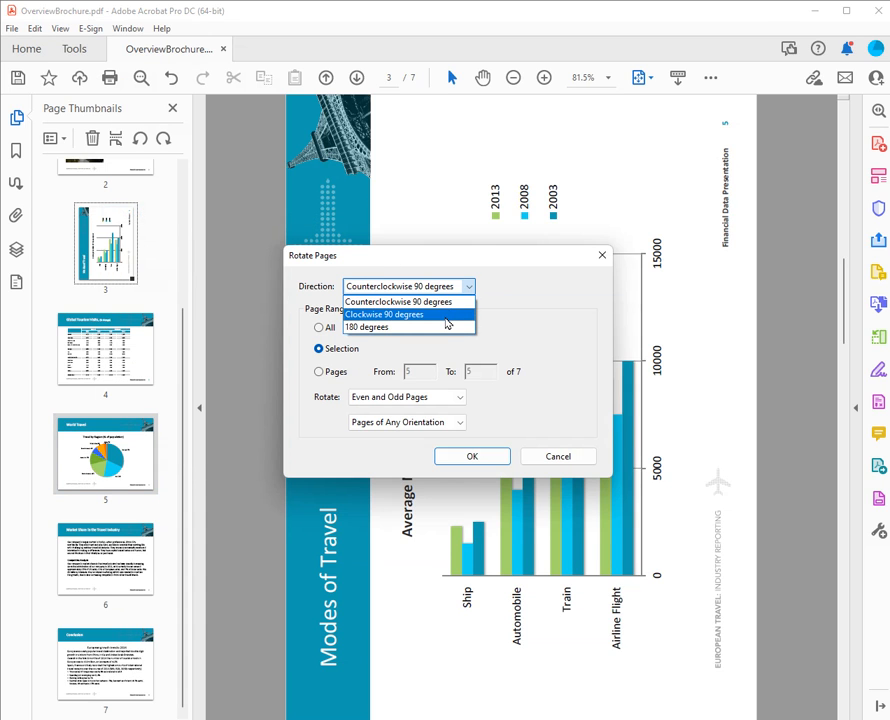
left_click(446, 316)
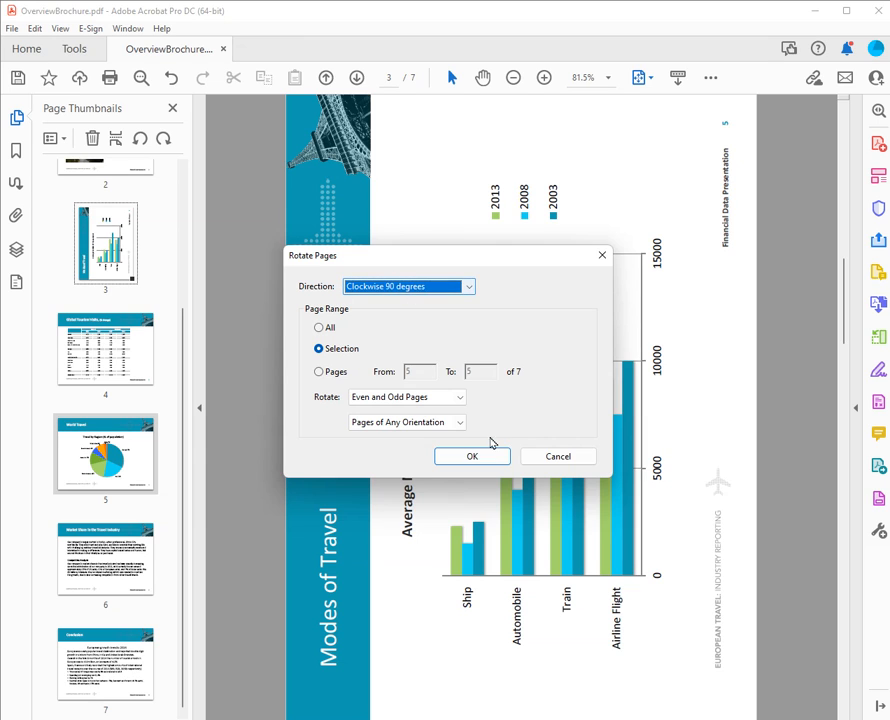
left_click(485, 457)
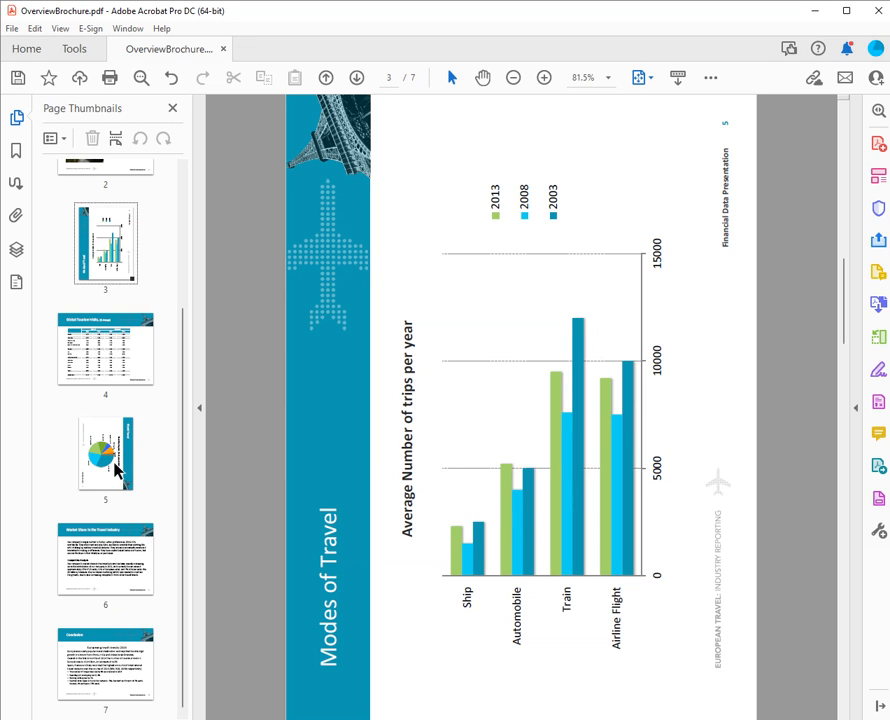
Insert a blank page after page 6 of the brochure.
right_click(104, 557)
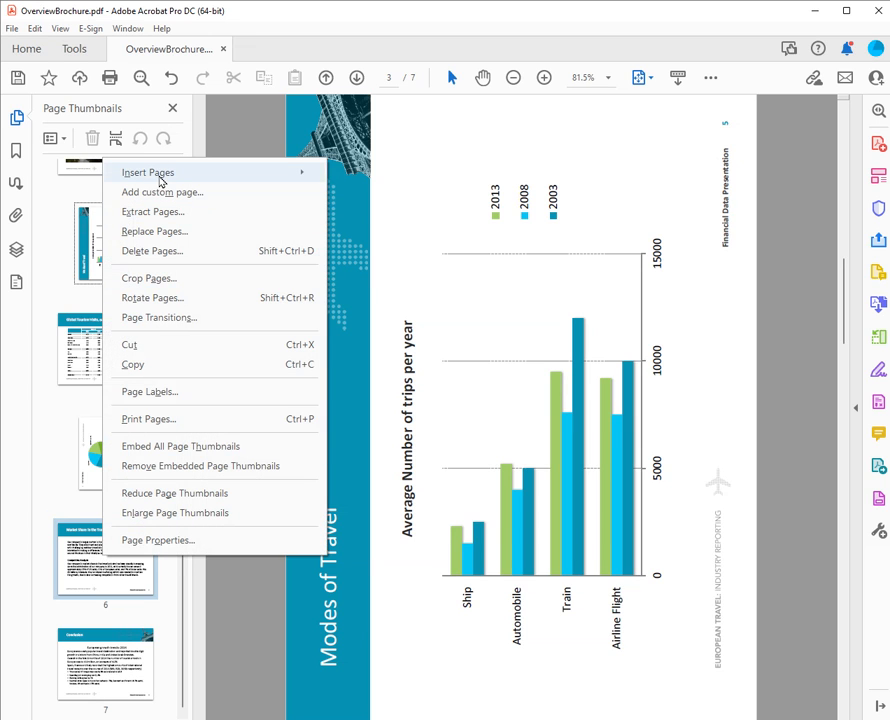
mouse_move(133, 174)
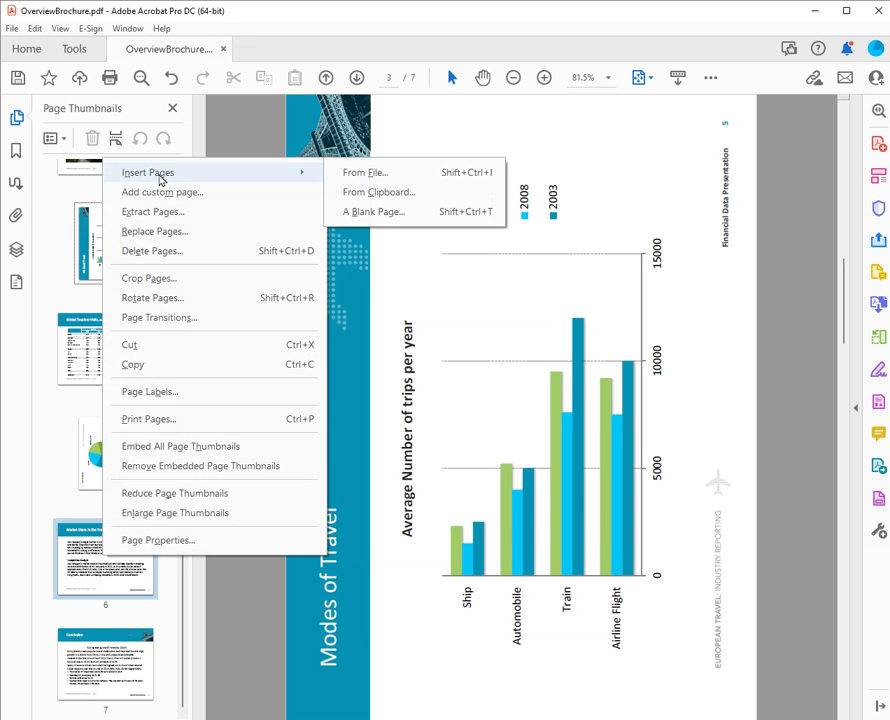
left_click(366, 212)
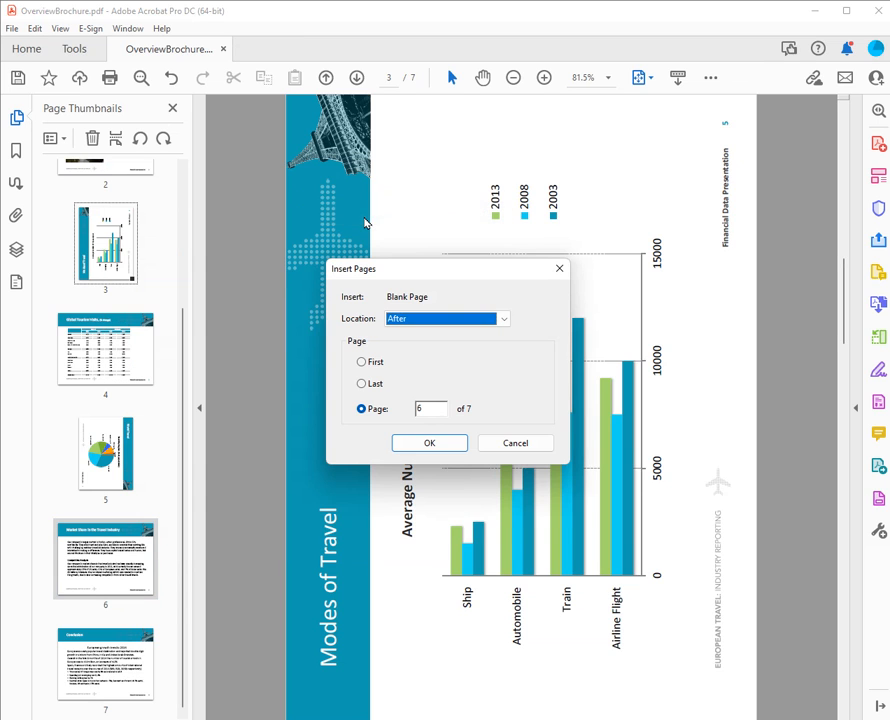
left_click(505, 319)
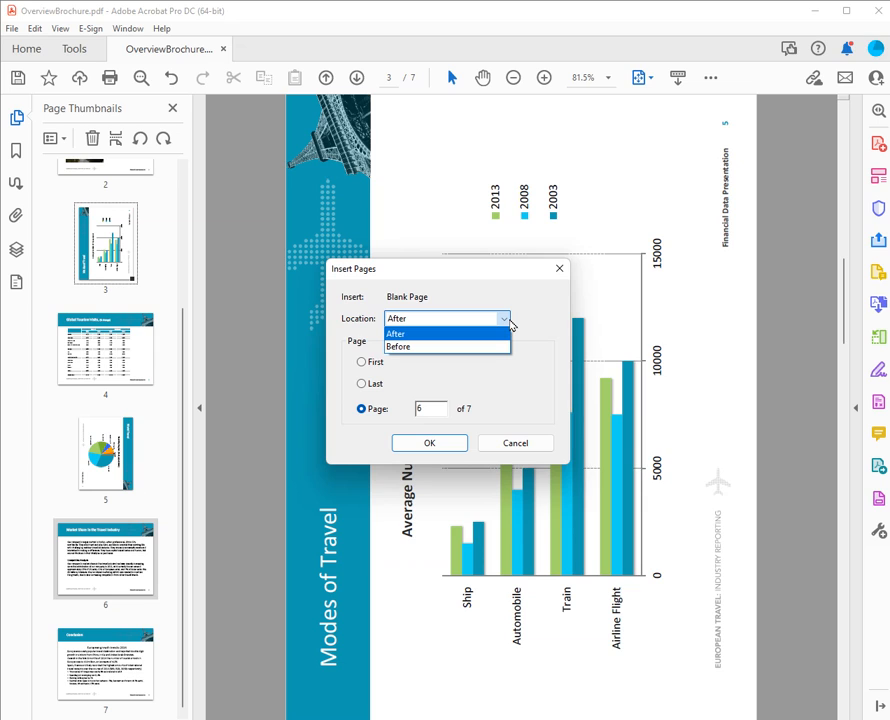
left_click(443, 335)
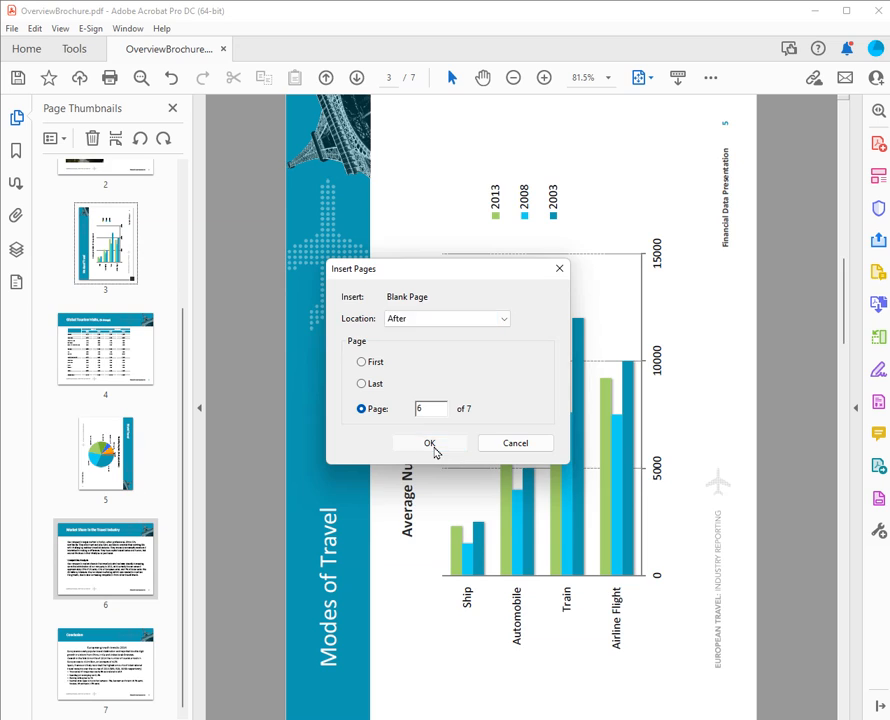
left_click(435, 449)
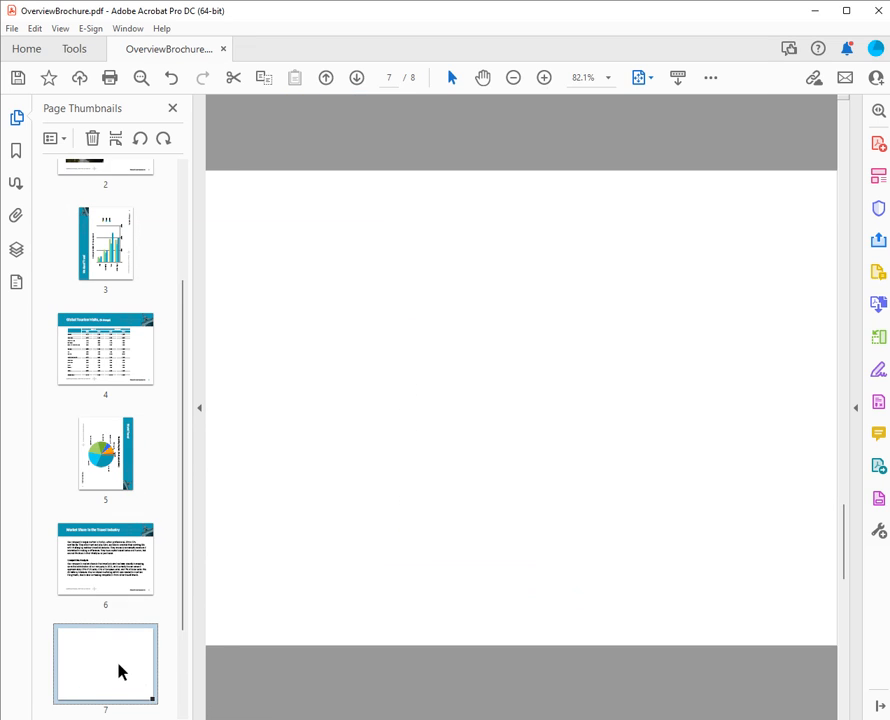
scroll(100, 665, "down", 2)
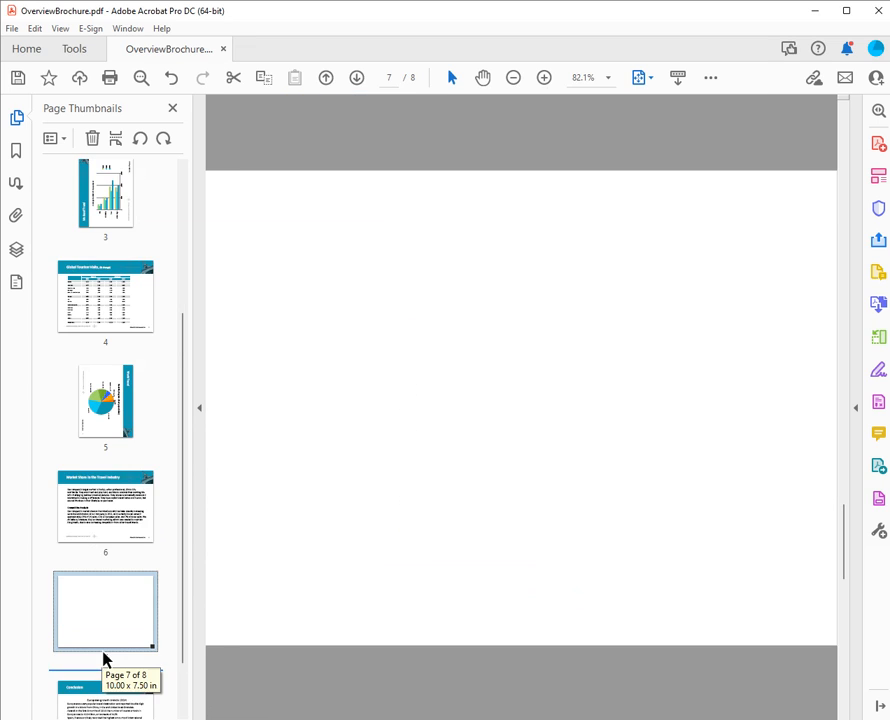
left_click_drag(105, 642, 108, 628)
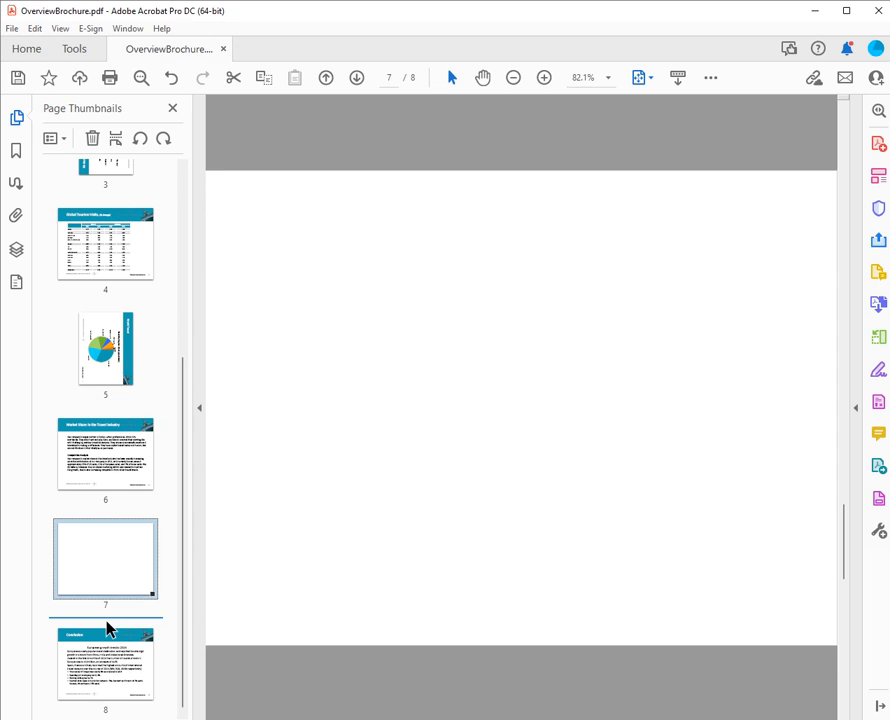
left_click_drag(106, 622, 107, 618)
left_click_drag(107, 619, 106, 616)
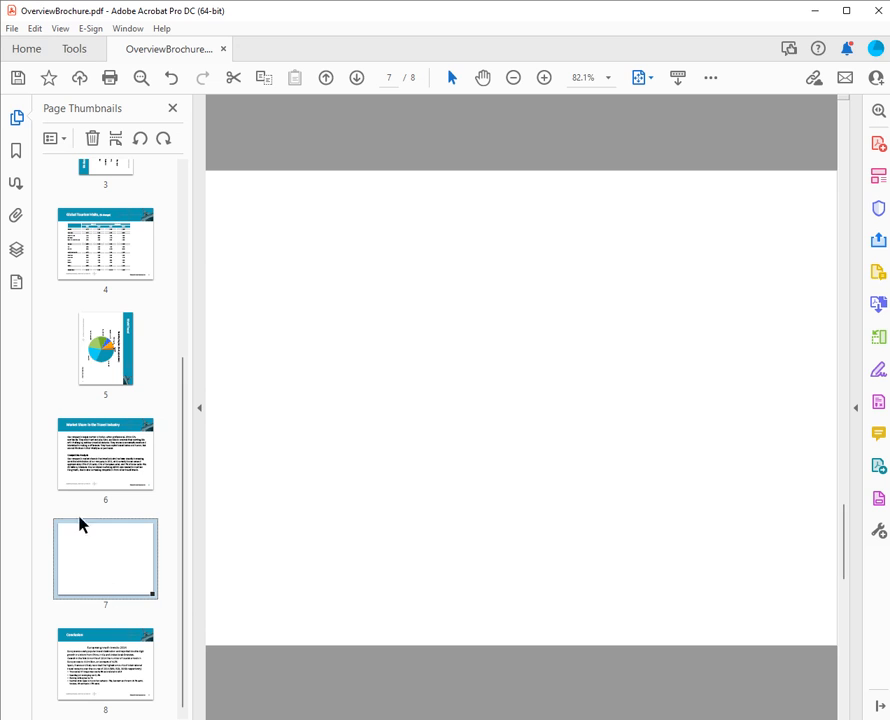
left_click(52, 140)
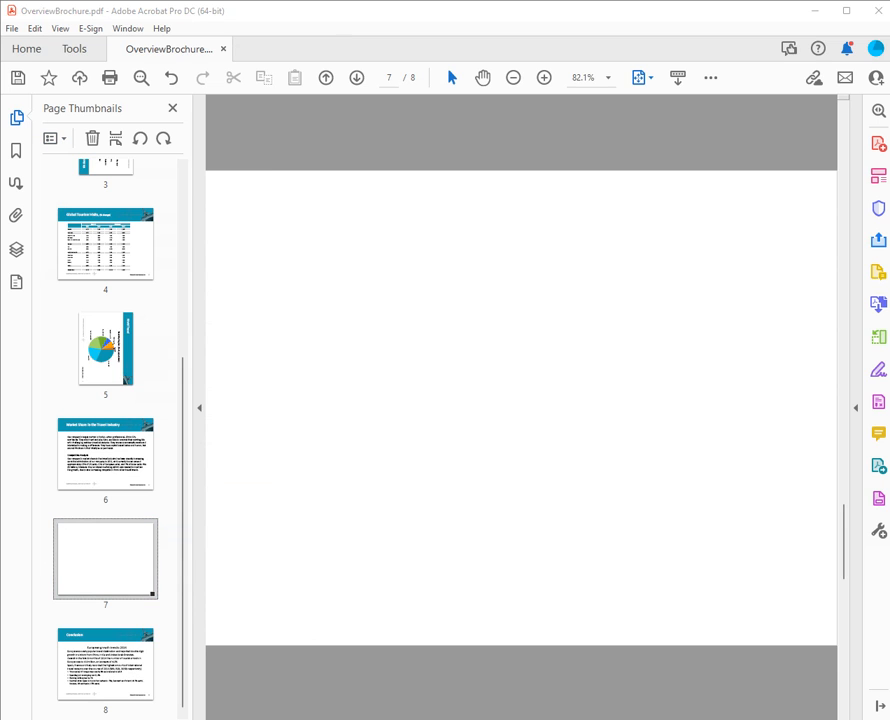
Select all pages of the brochure and extract pages 1-8 as separate files.
left_click(117, 474)
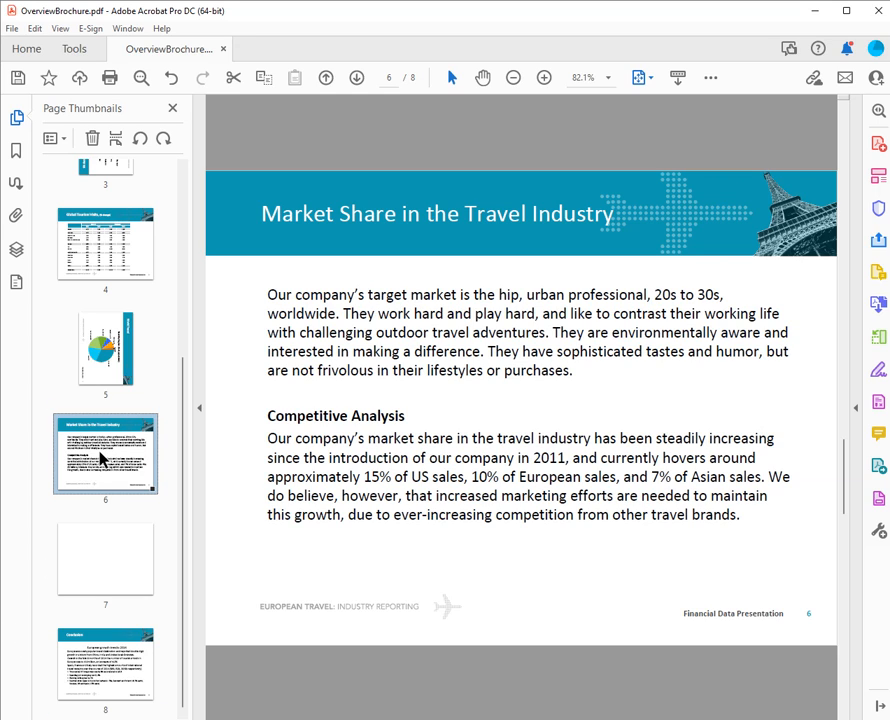
key("ctrl+a")
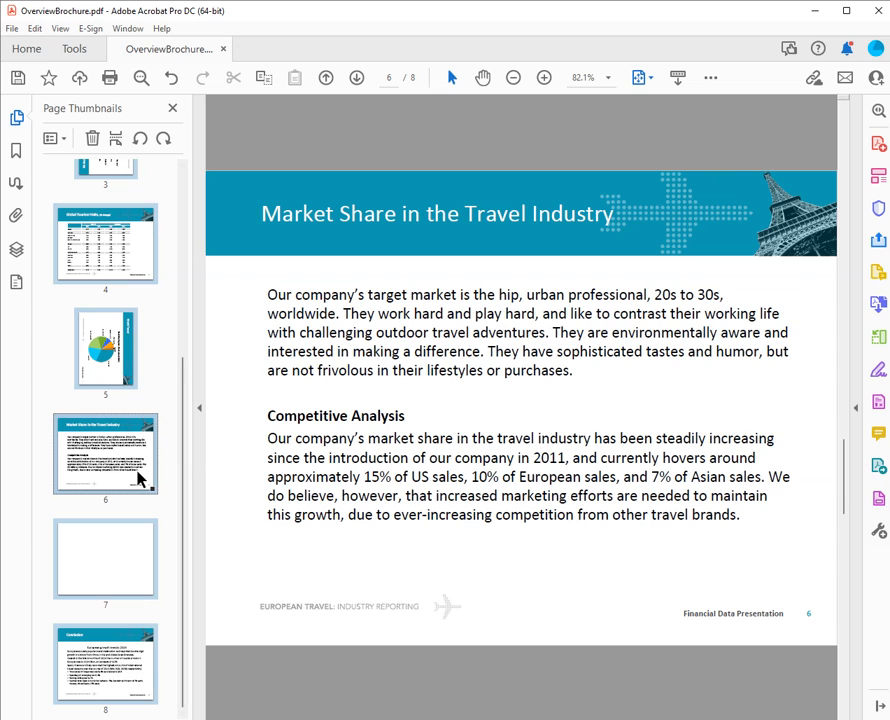
right_click(137, 462)
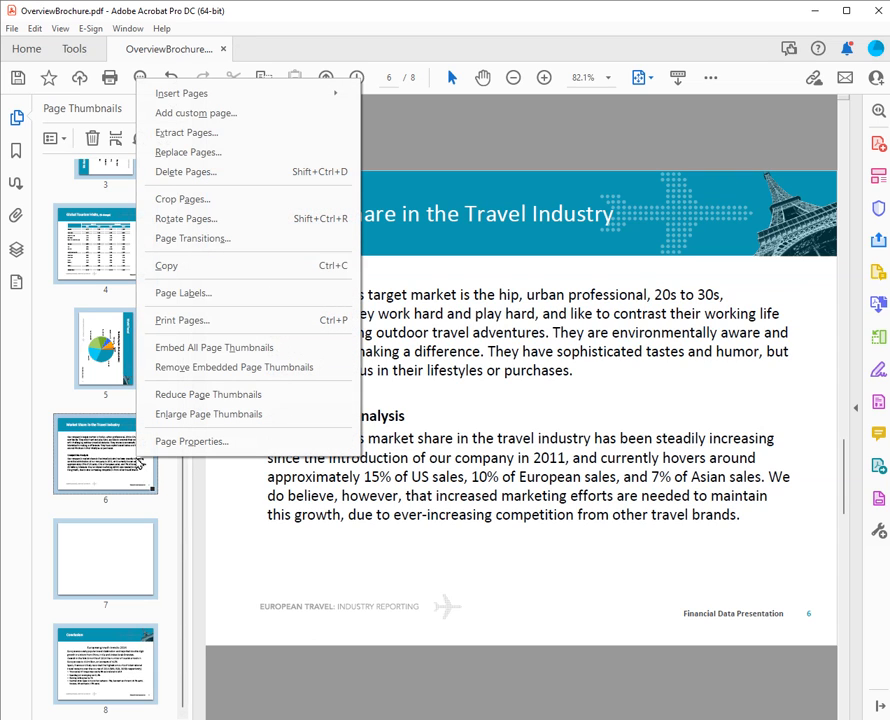
left_click(196, 133)
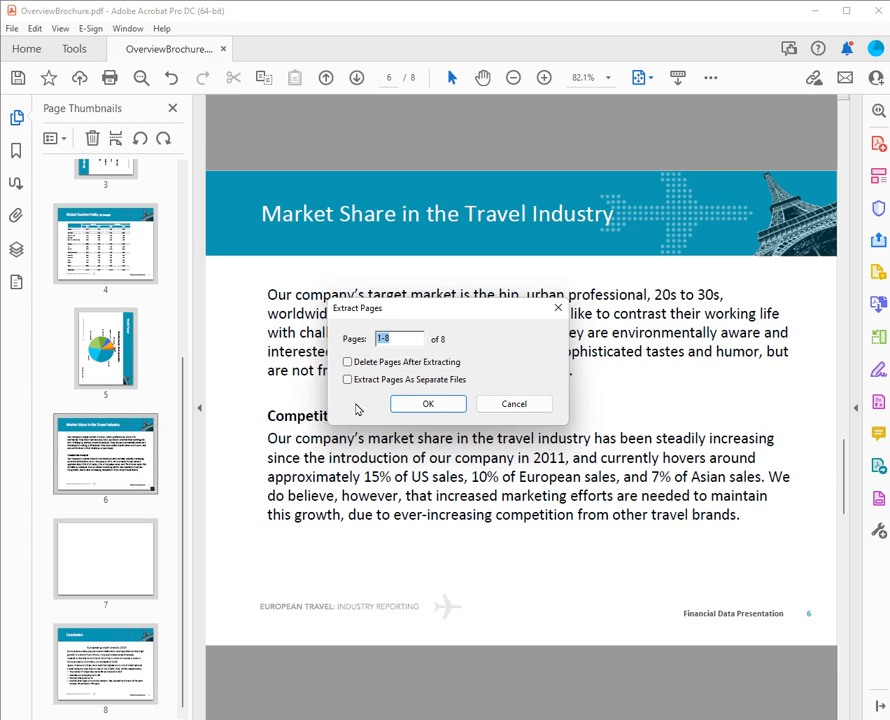
left_click(350, 383)
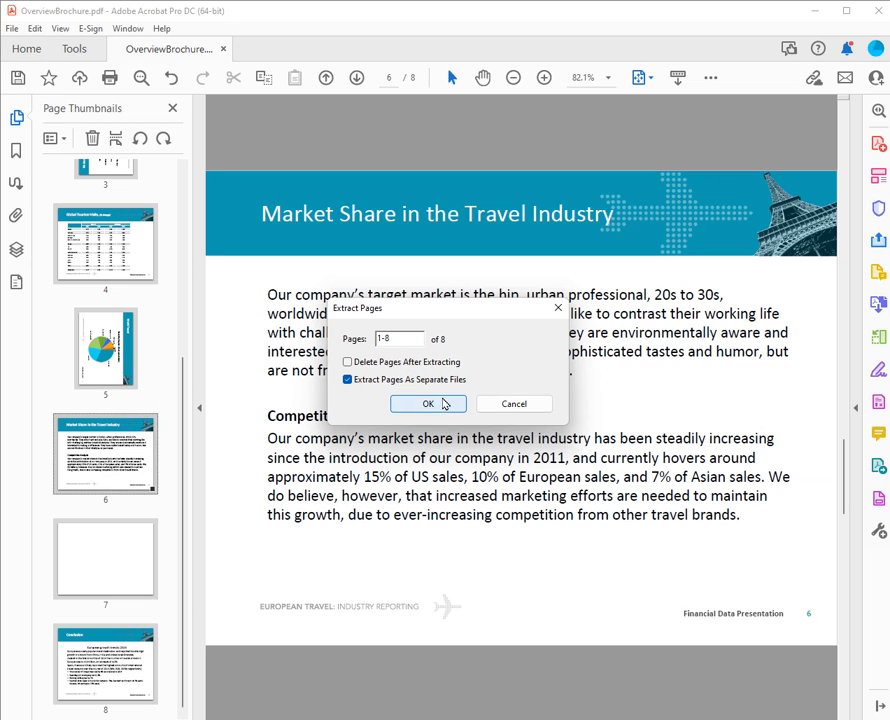
left_click(445, 404)
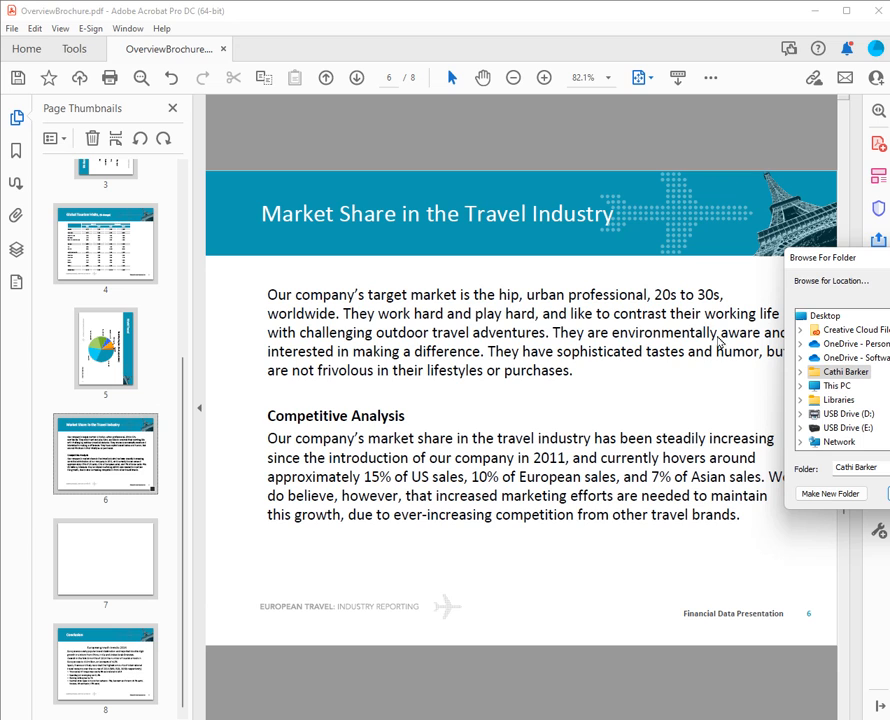
Create a new folder named Extrac on the Desktop for the extracted pages.
left_click_drag(862, 264, 433, 260)
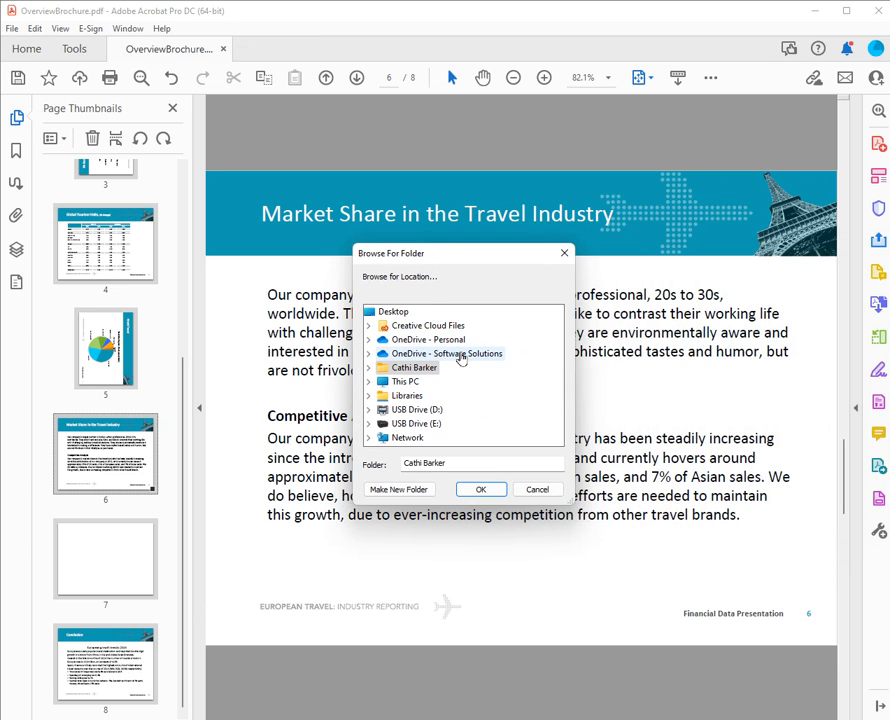
left_click(392, 311)
left_click(396, 491)
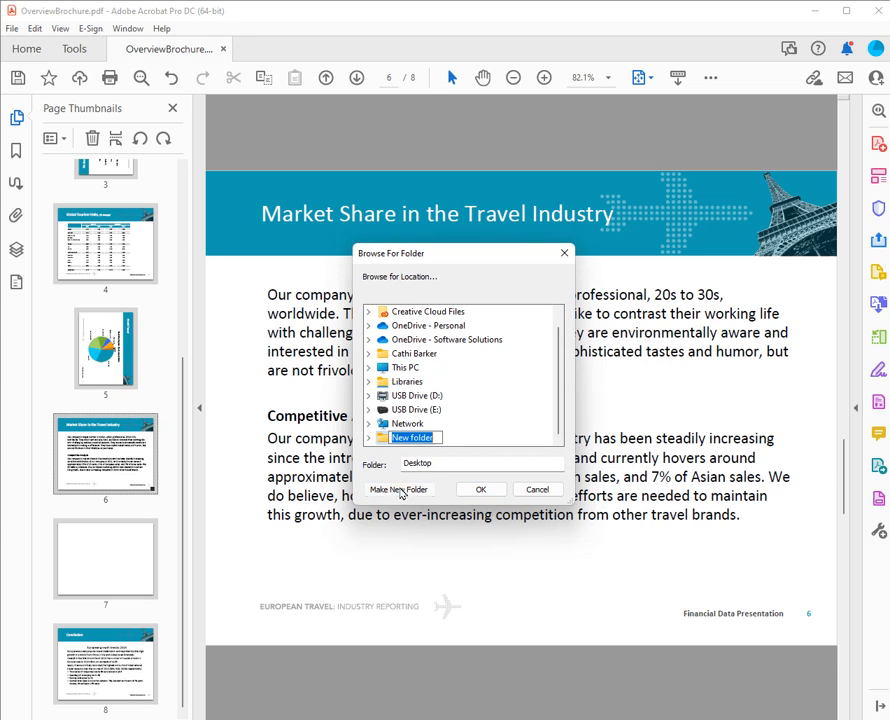
type("Extrac")
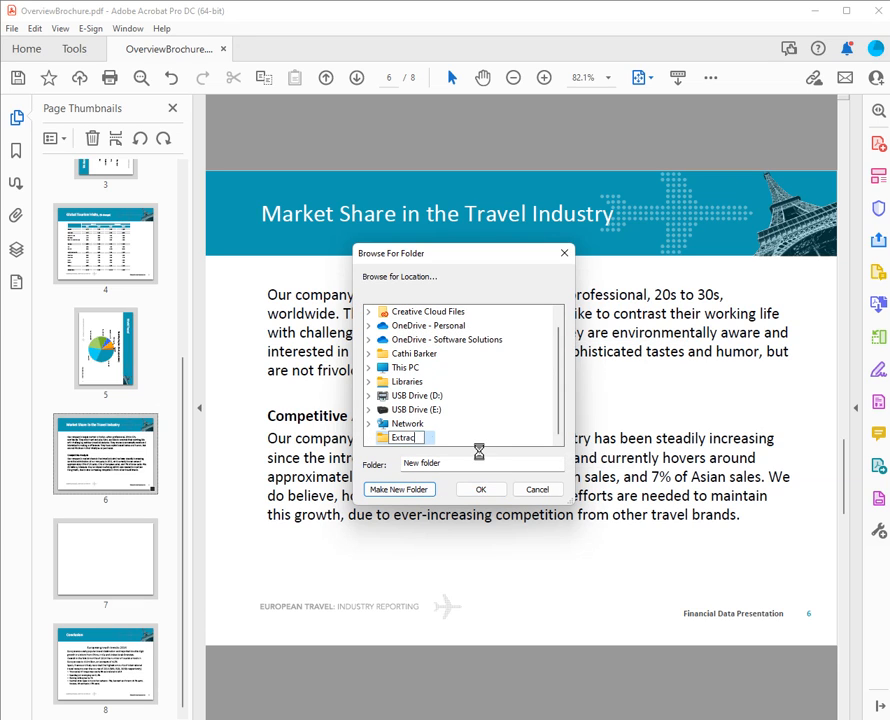
key("Return")
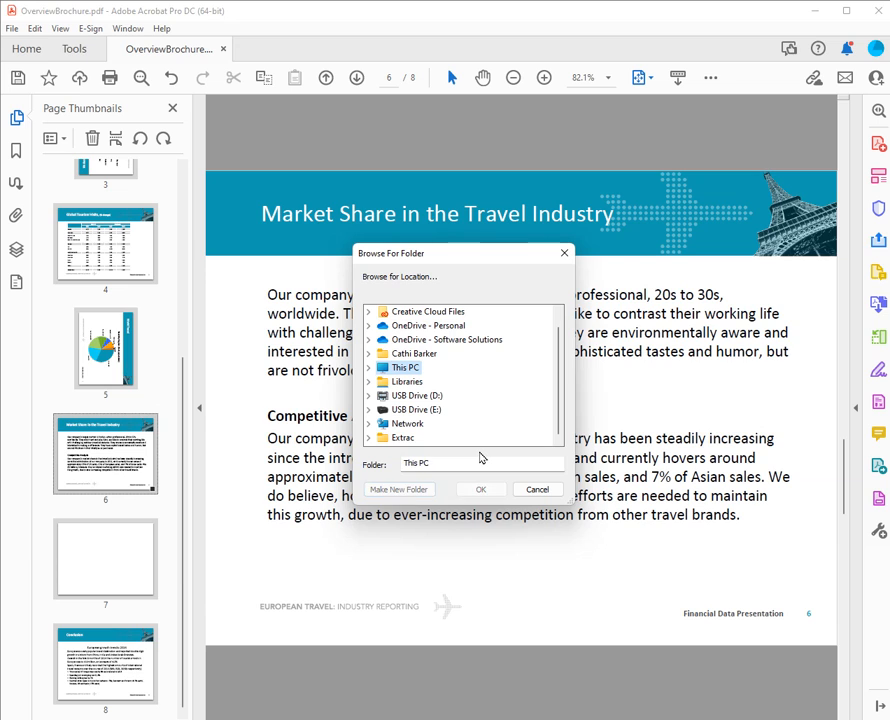
Rename the new folder Extracted and save the extracted pages into it.
right_click(406, 438)
left_click(462, 389)
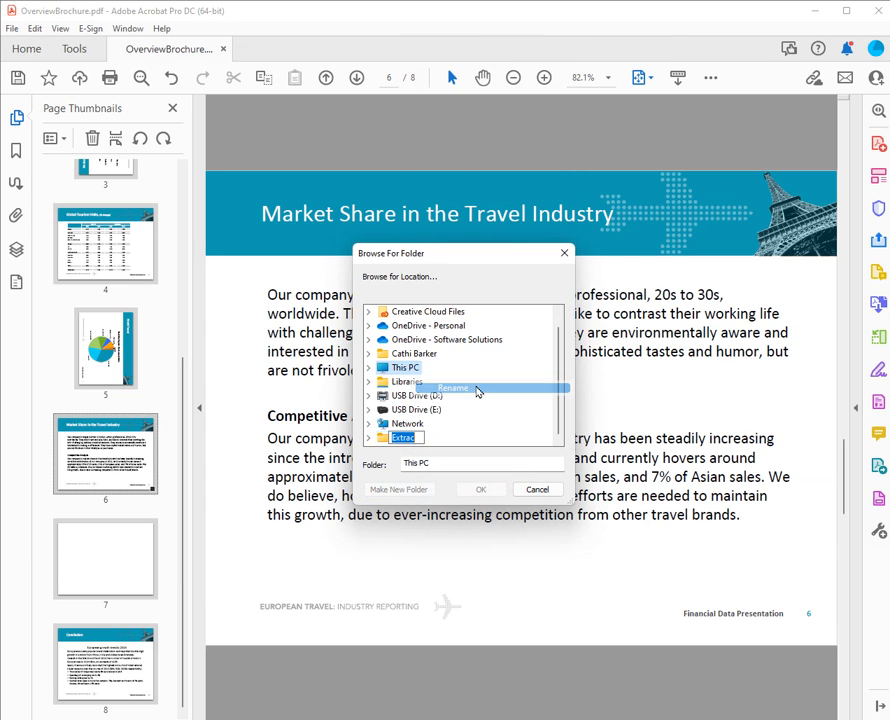
type("d")
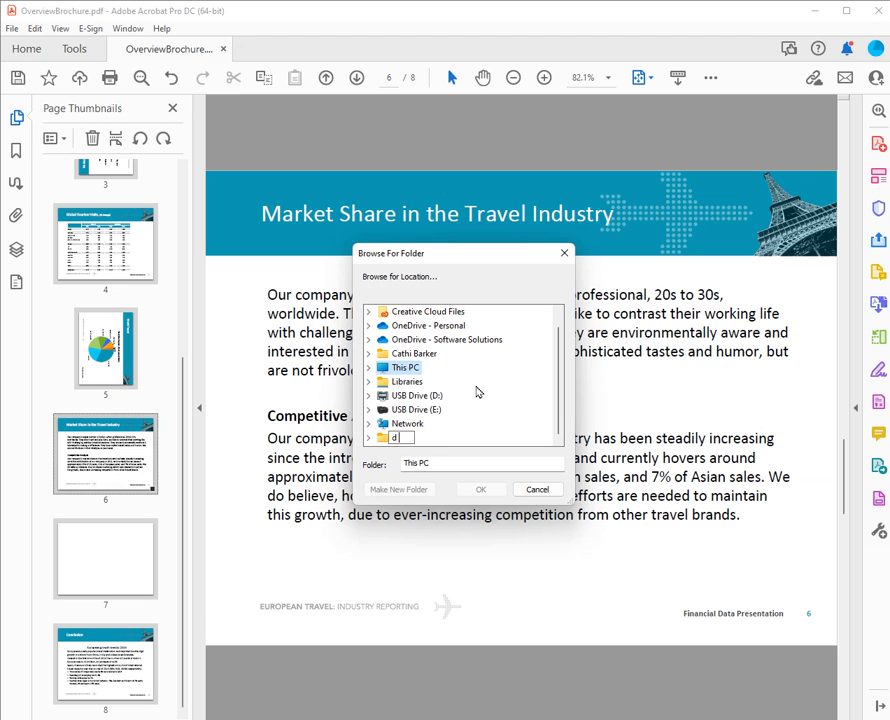
key("BackSpace")
type("Extracted D")
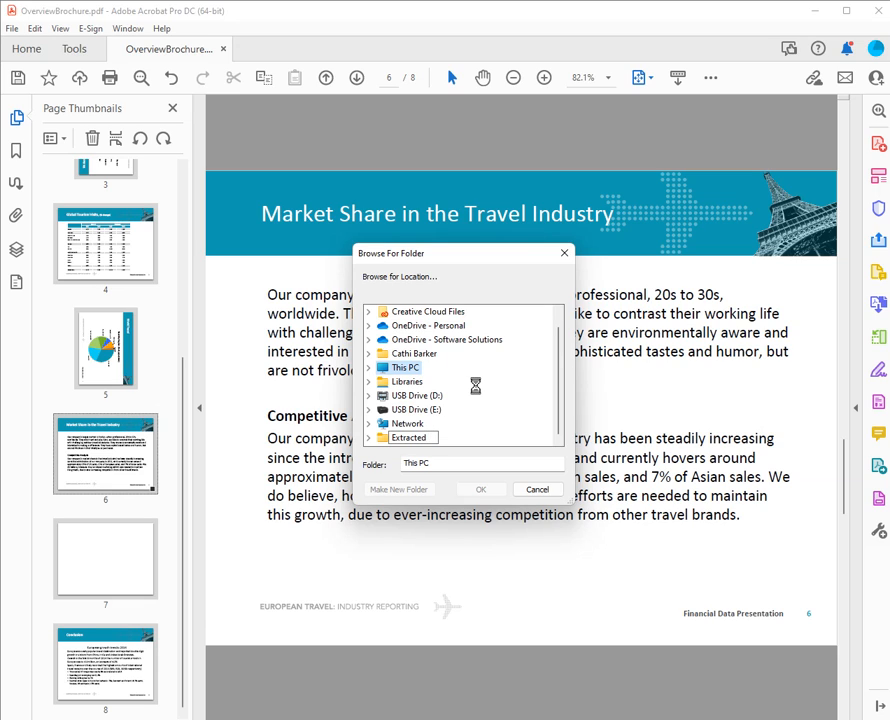
type("Extracted ")
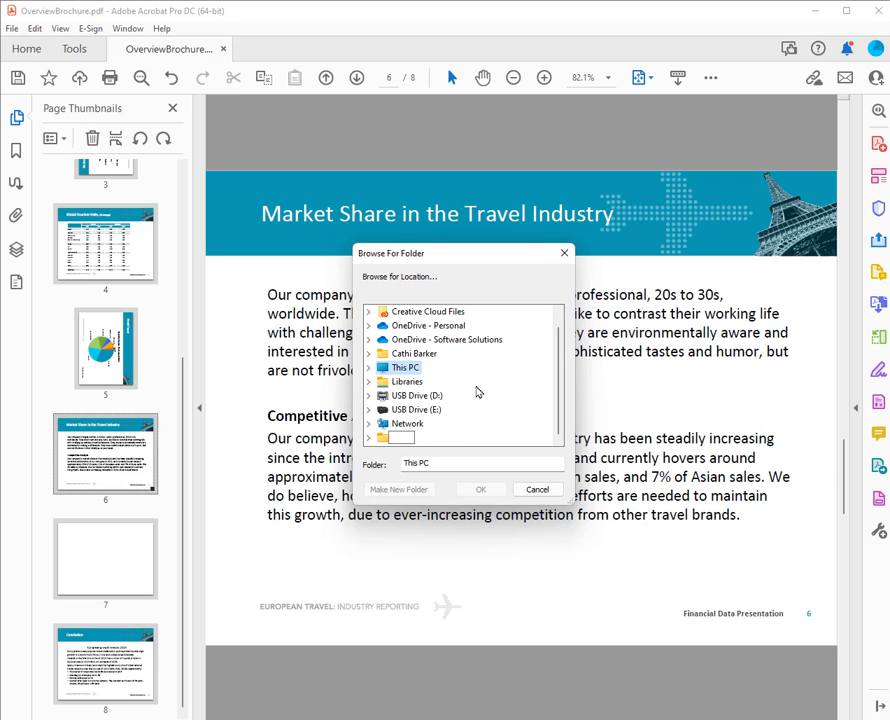
type("Extracted Docum")
key("BackSpace")
key("BackSpace")
type("Extracted")
key("Return")
left_click(415, 437)
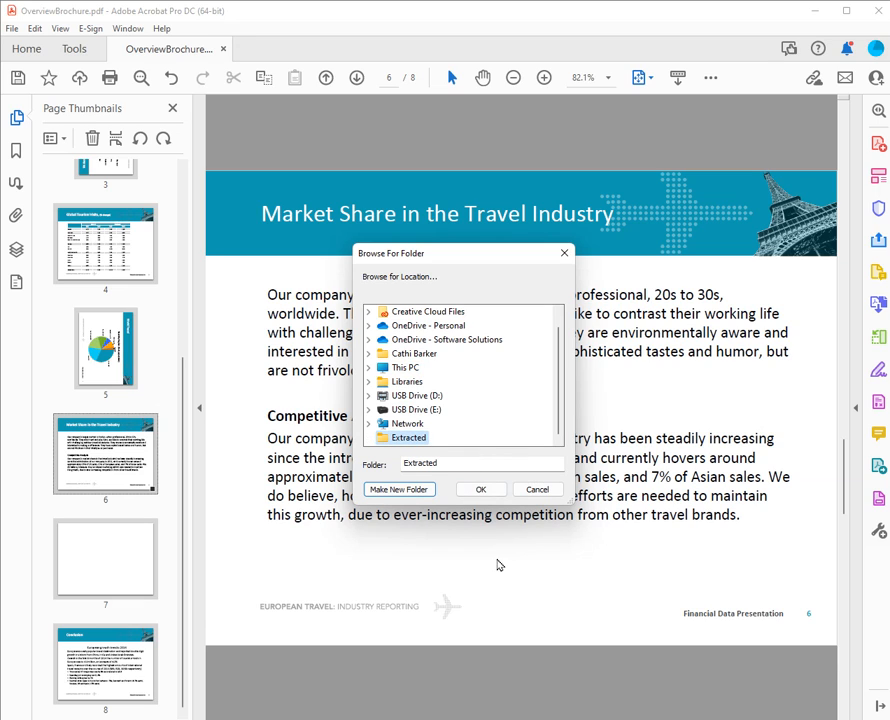
left_click(482, 490)
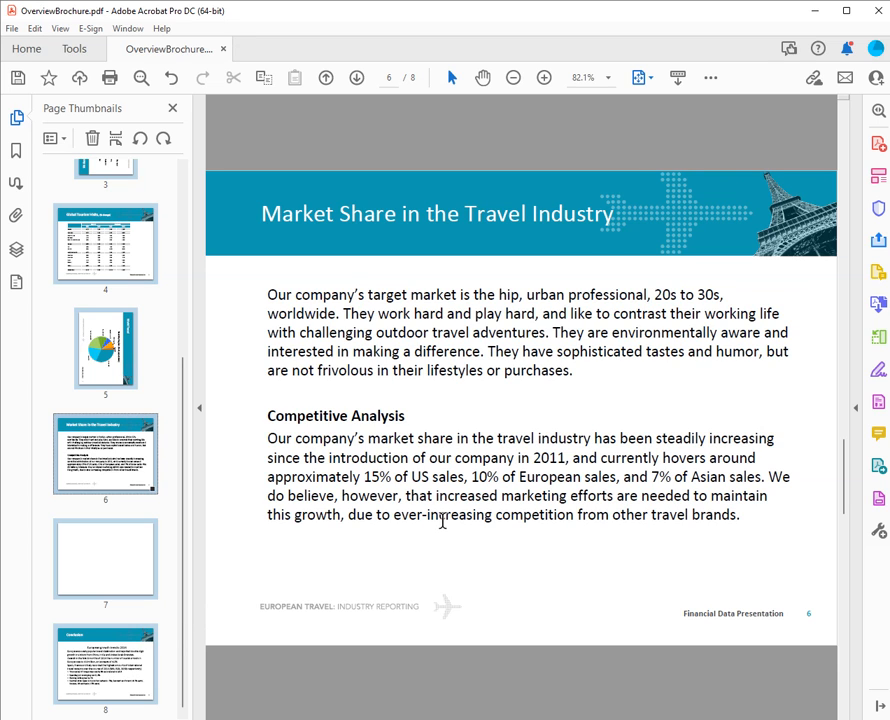
Switch to the Windows desktop and open the Extracted folder to check the separate PDF files.
key("super+d")
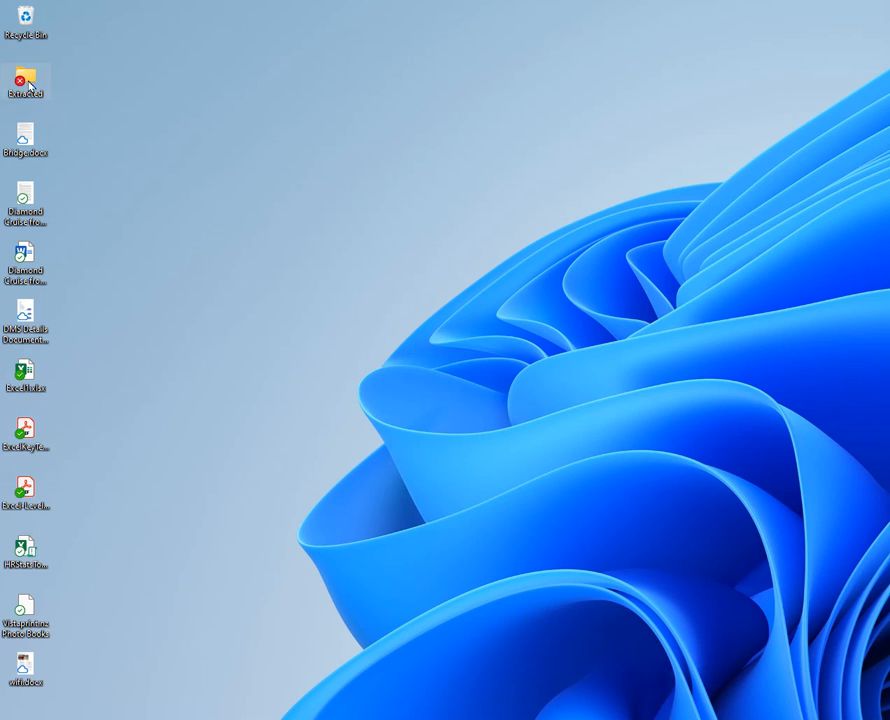
left_click_drag(32, 80, 446, 243)
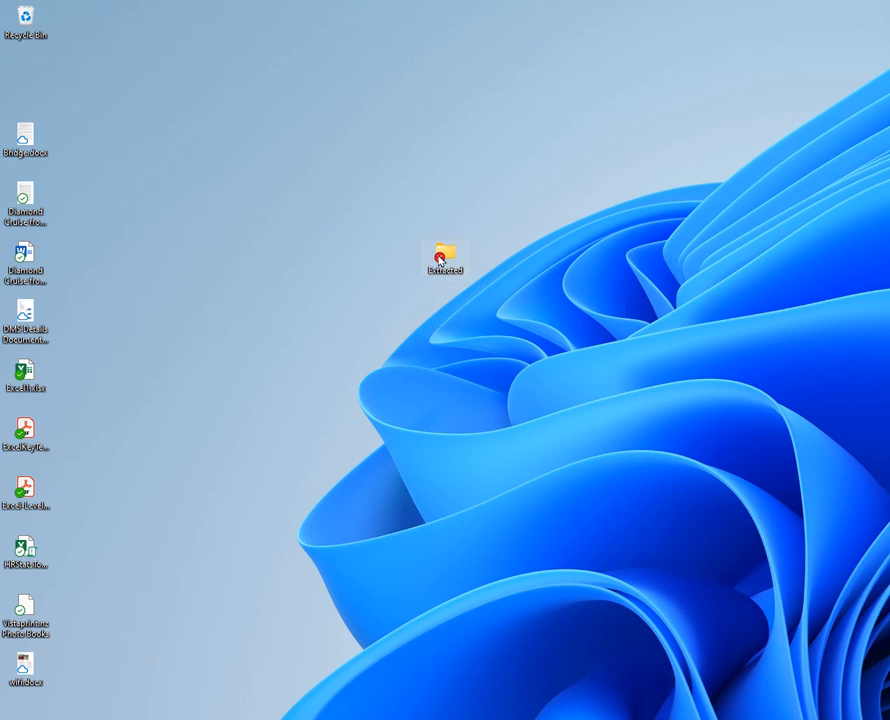
mouse_move(450, 266)
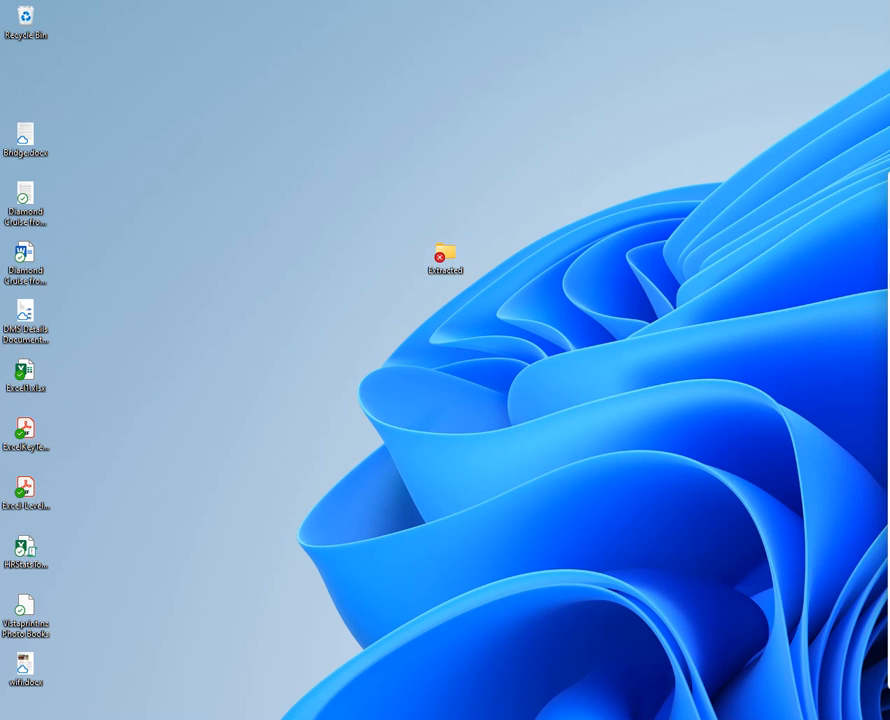
double_click(445, 255)
left_click_drag(771, 143, 650, 139)
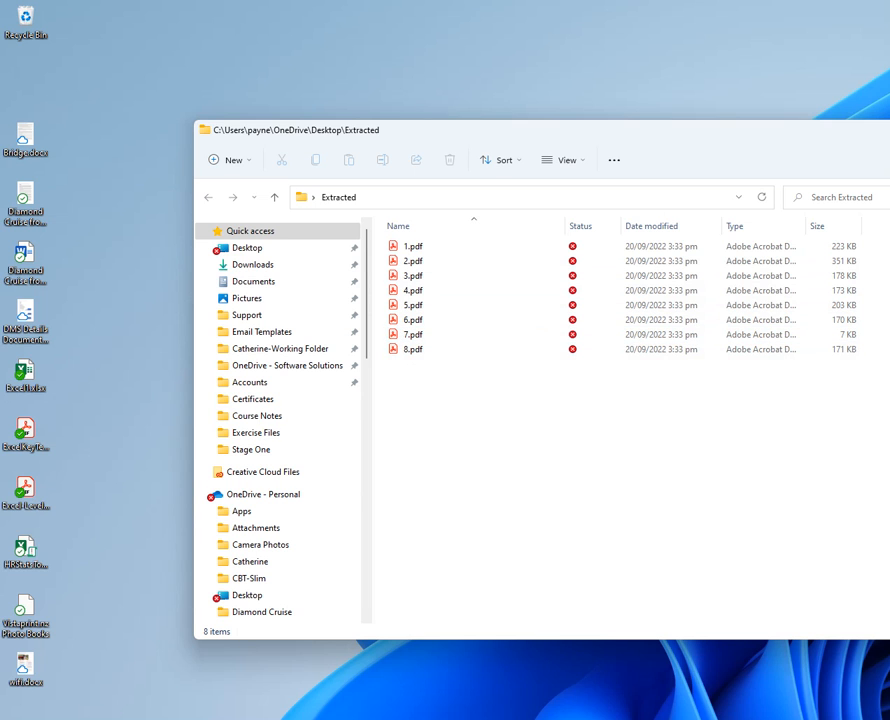
left_click_drag(825, 137, 889, 137)
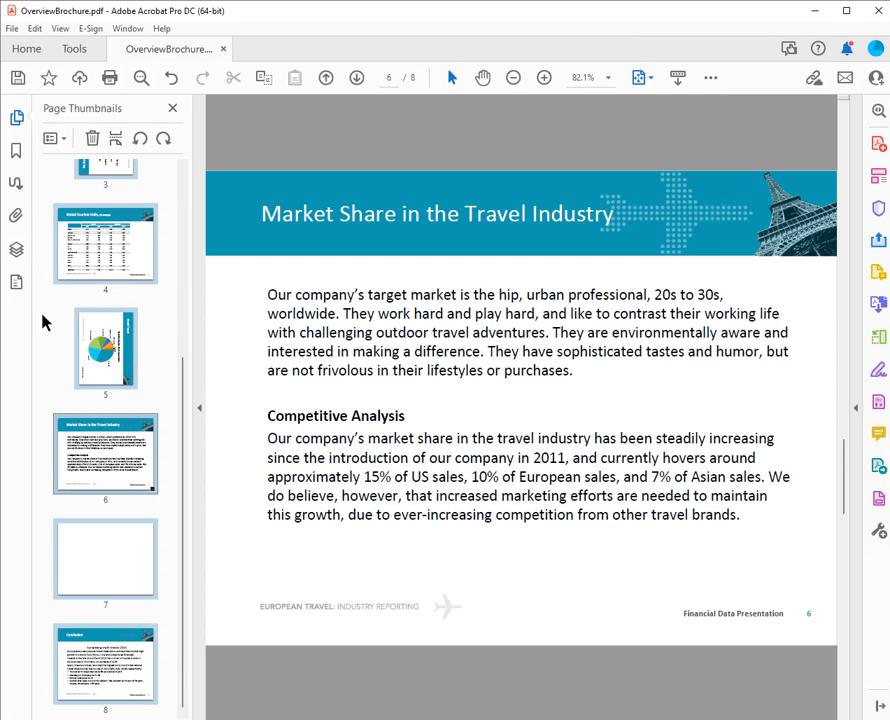
Select only page 4, Global Tourism Visits, in the brochure's page thumbnails.
left_click(137, 270)
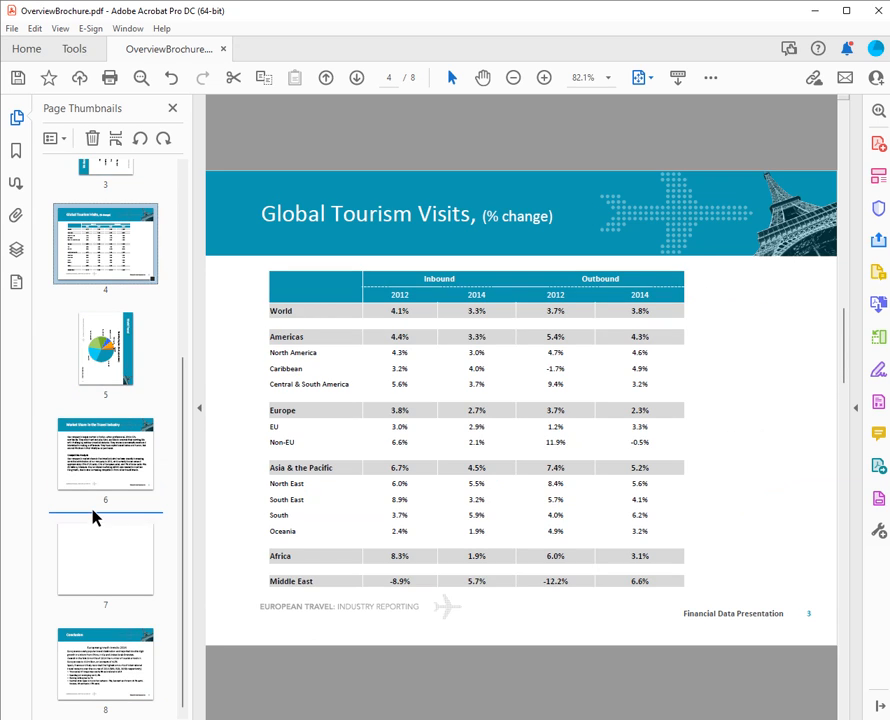